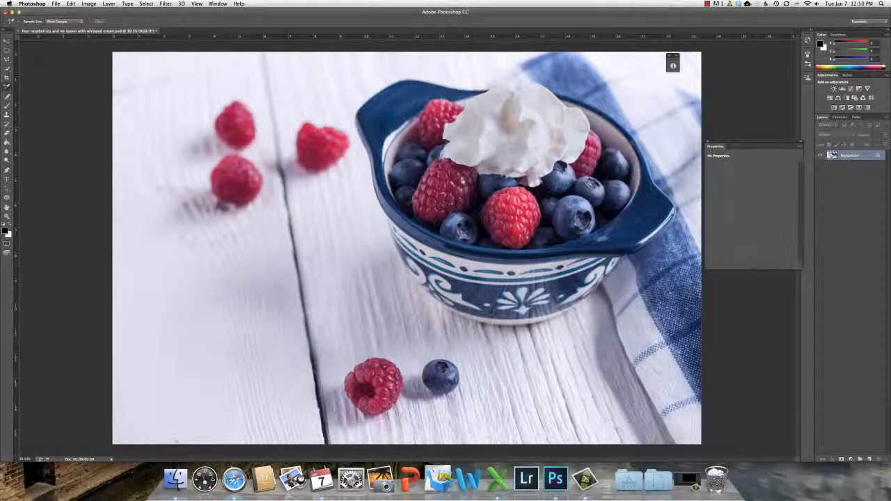
Step: Add a Curves adjustment layer and try lowering the red curve and raising the green curve
left_click(851, 460)
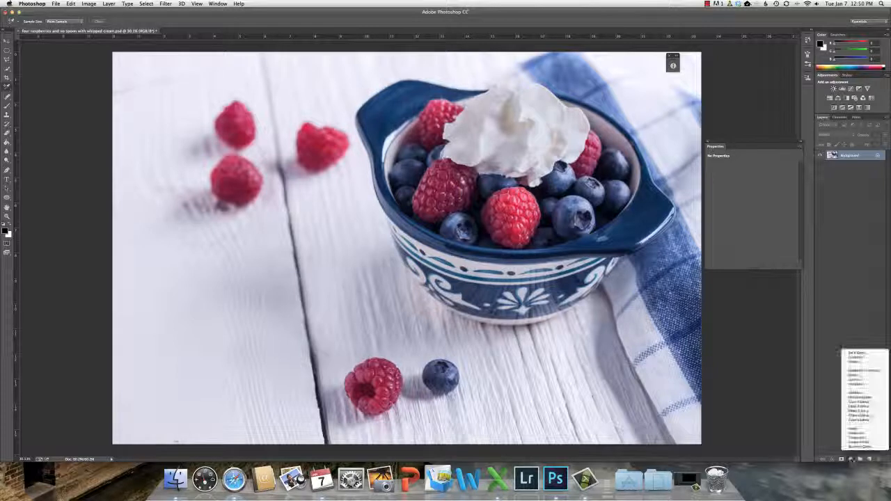
left_click(855, 379)
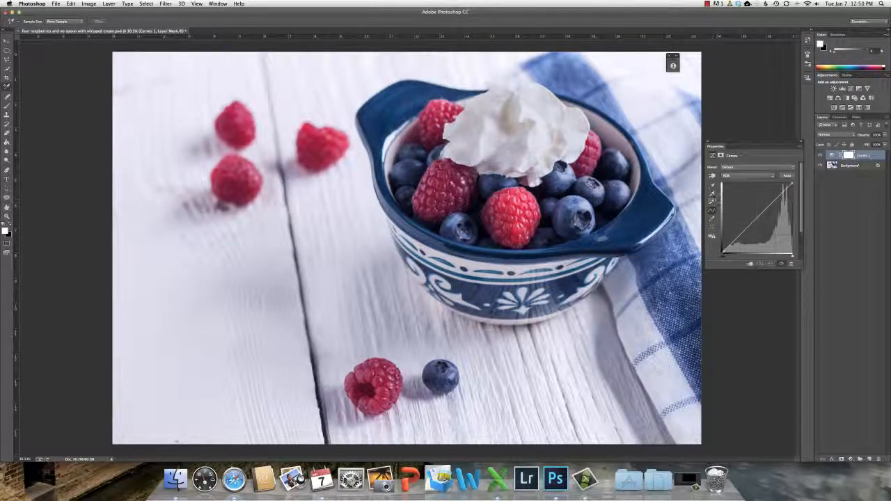
left_click(775, 176)
left_click(745, 183)
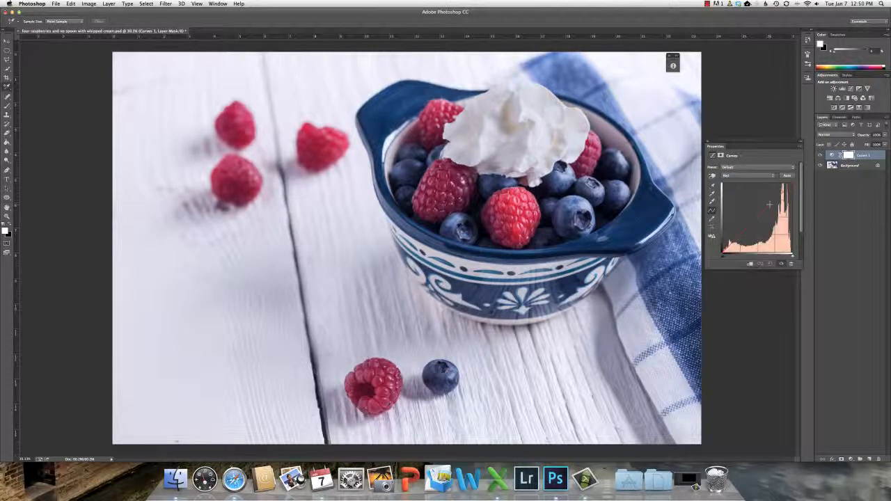
left_click(738, 175)
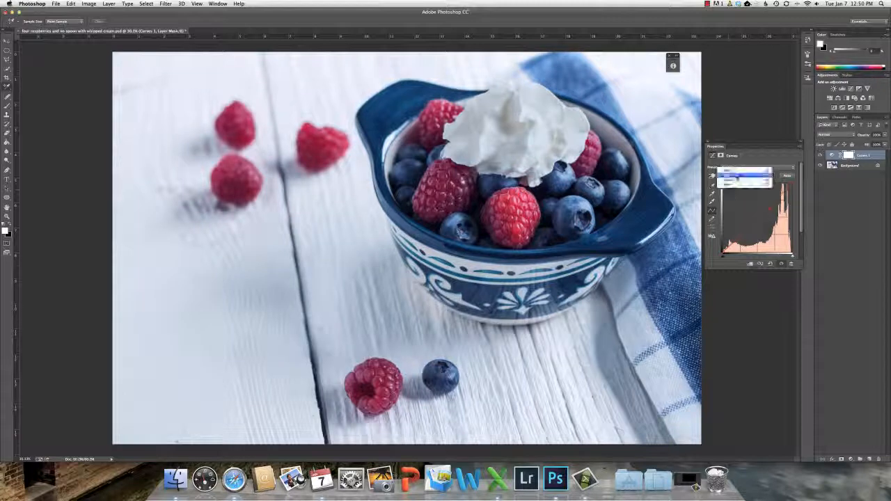
left_click(740, 181)
left_click_drag(762, 213, 762, 208)
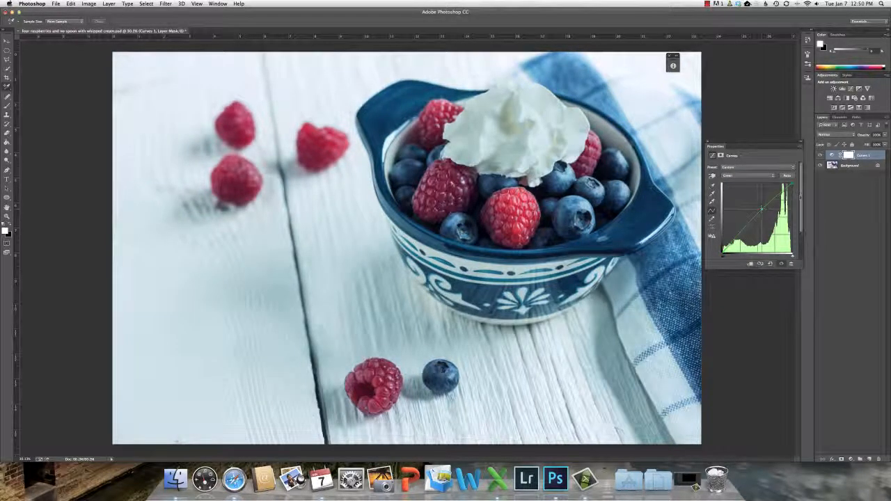
left_click(787, 176)
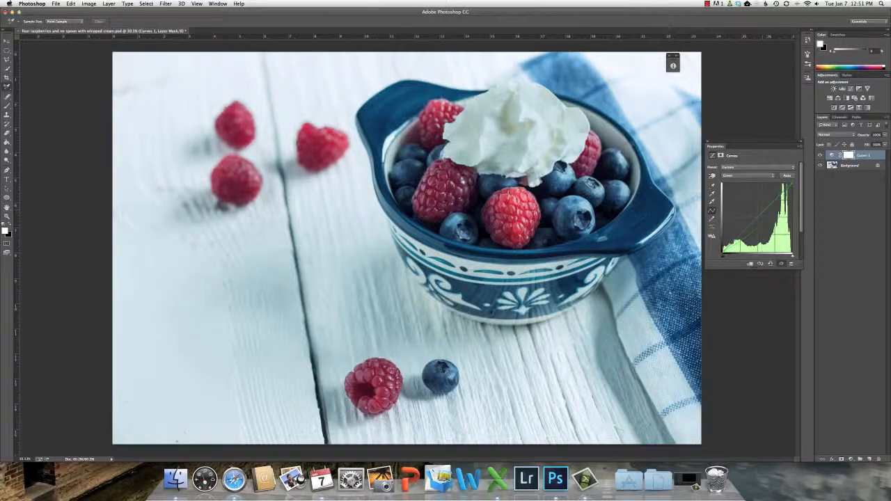
Step: Remove the trial red and green curve shifts and return the Curves adjustment to the RGB channel
left_click(772, 175)
left_click(753, 186)
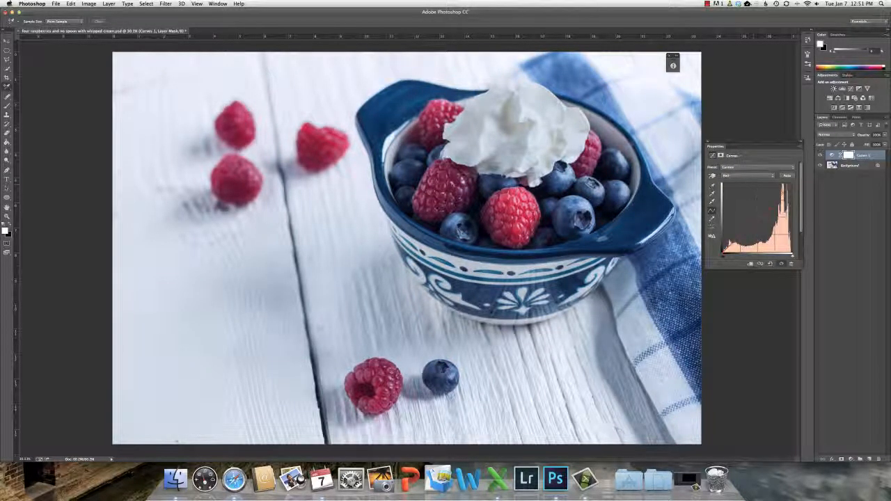
left_click(757, 168)
left_click(757, 168)
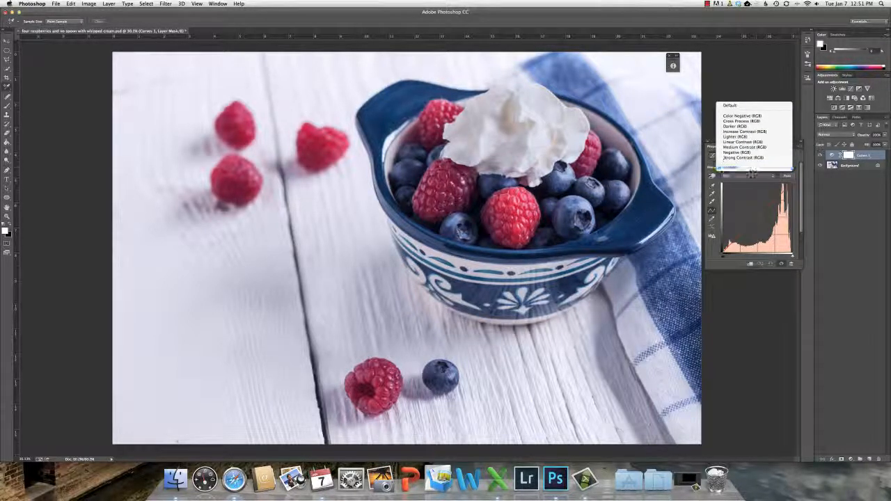
left_click(744, 179)
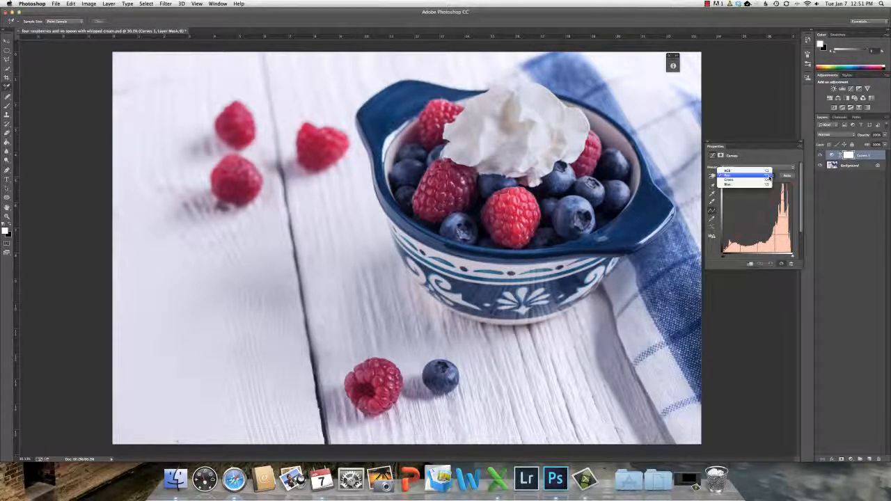
left_click(753, 170)
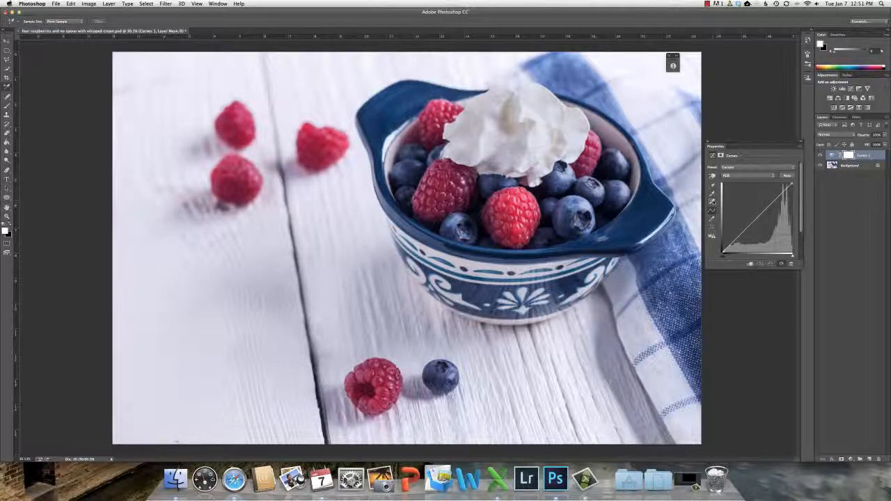
Step: Try setting the Curves white point on the whipped cream and the black point in the shadow beside the blueberries
left_click(712, 202)
left_click(471, 130)
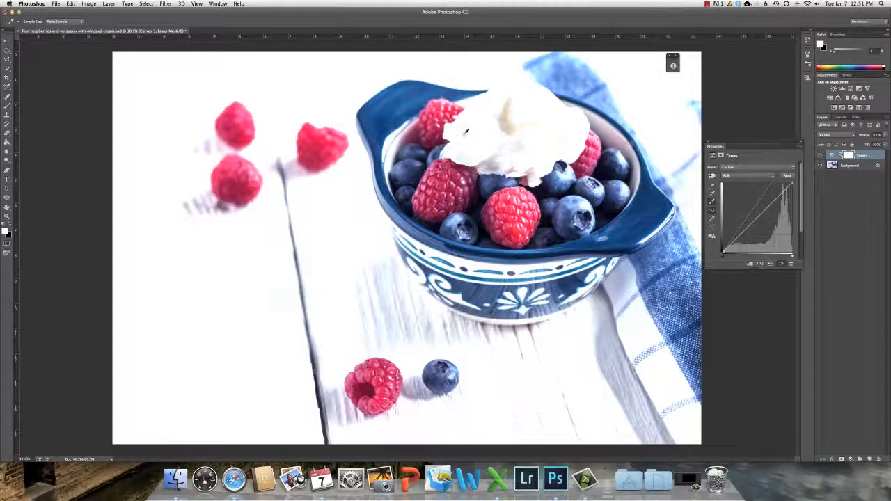
left_click(713, 186)
left_click(609, 213)
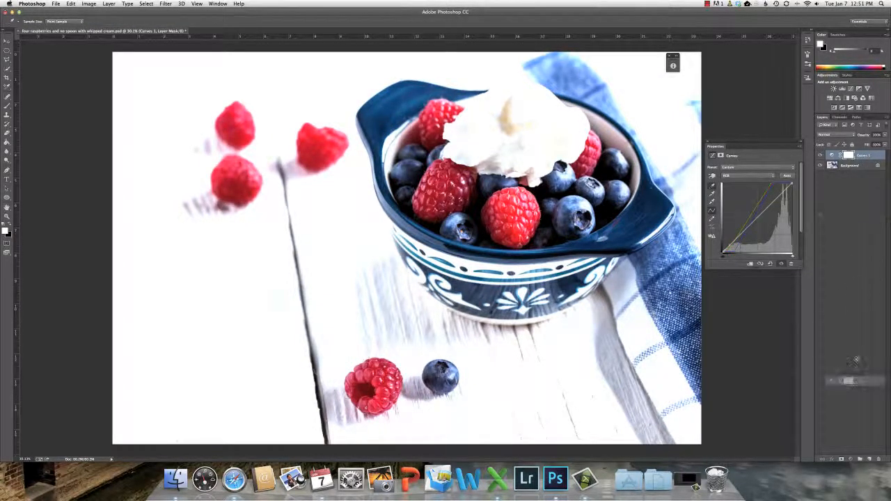
Step: Duplicate the Curves layer to double its effect, and delete both Curves layers
left_click_drag(866, 464, 870, 460)
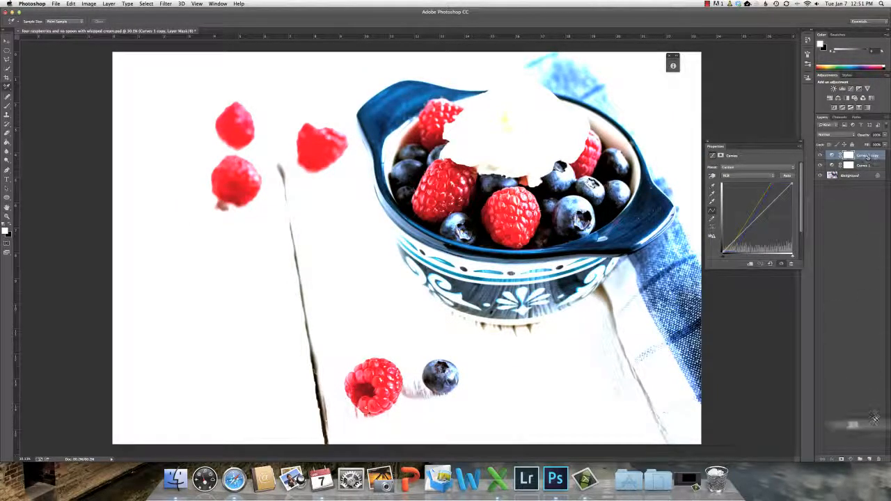
left_click_drag(881, 455, 879, 458)
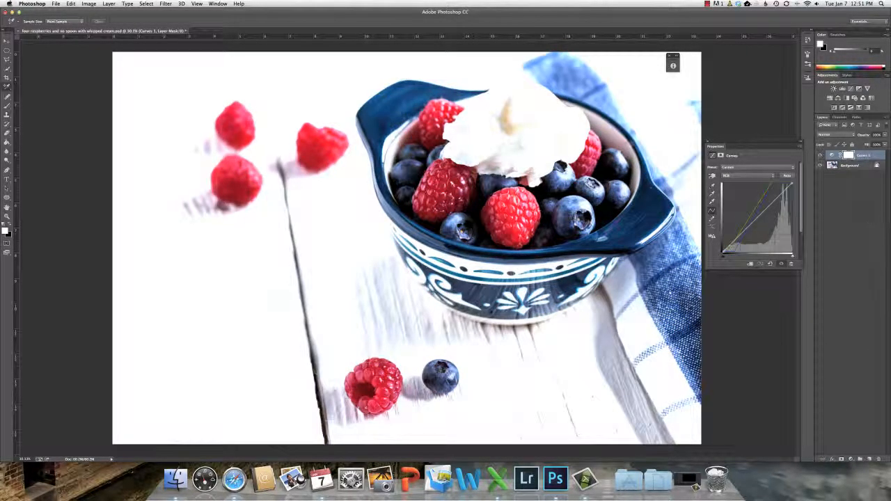
left_click_drag(876, 158, 878, 460)
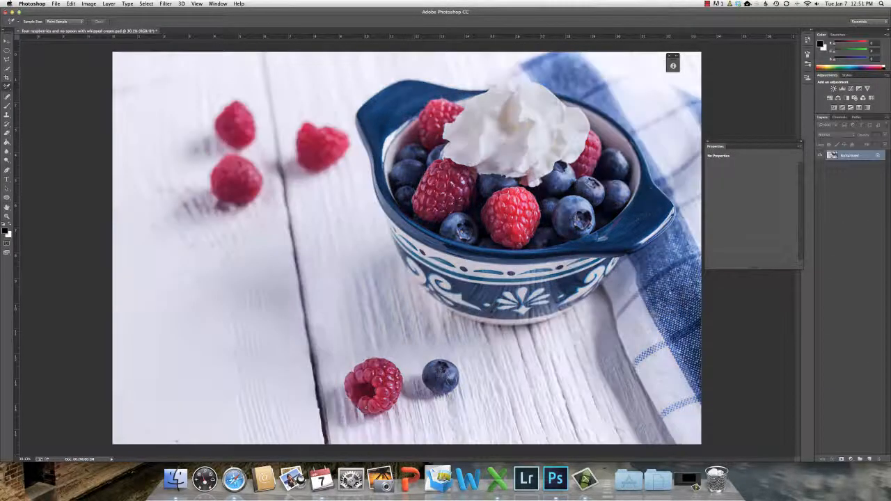
Step: Add a Levels adjustment layer and try its black point on the bowl's blue rim and the shadow under the berries
left_click(851, 460)
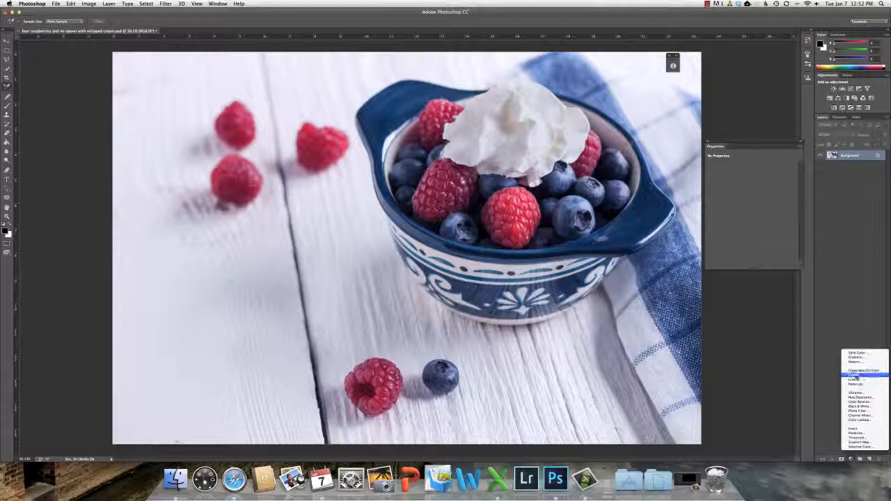
left_click(856, 376)
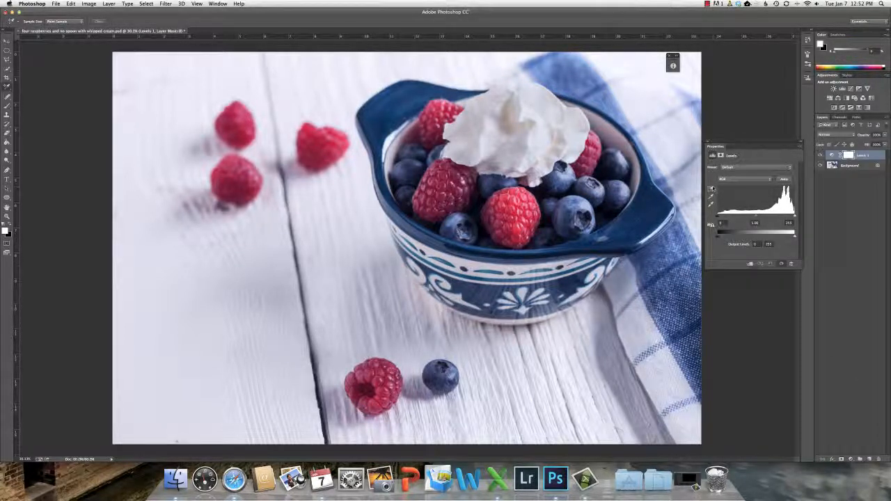
left_click(711, 189)
left_click(550, 252)
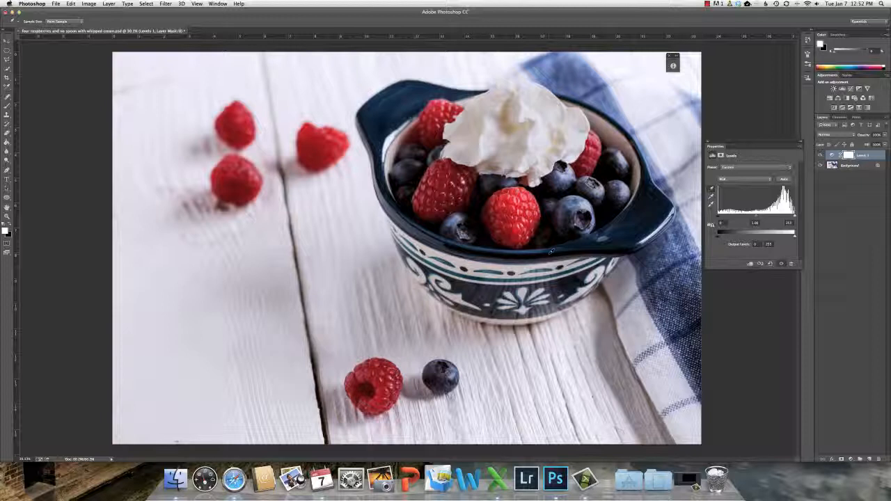
left_click(555, 237)
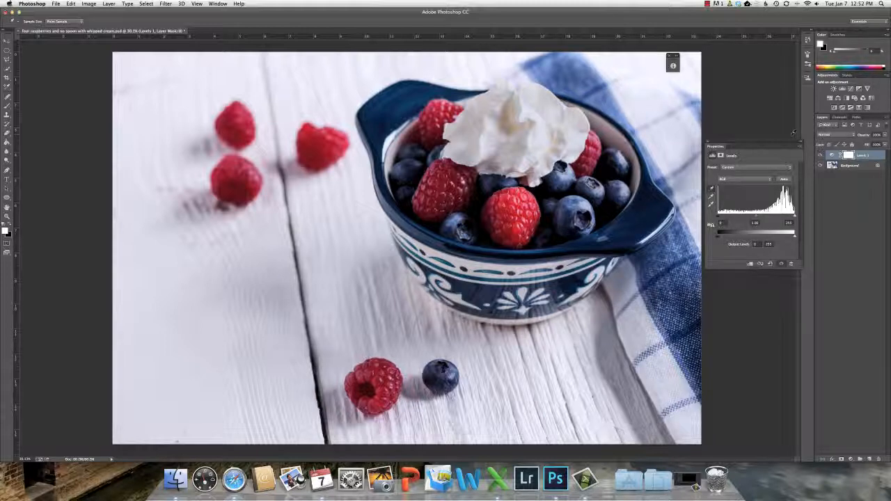
Step: Duplicate the Levels layer to strengthen its effect, and delete both Levels layers
left_click_drag(856, 155, 871, 458)
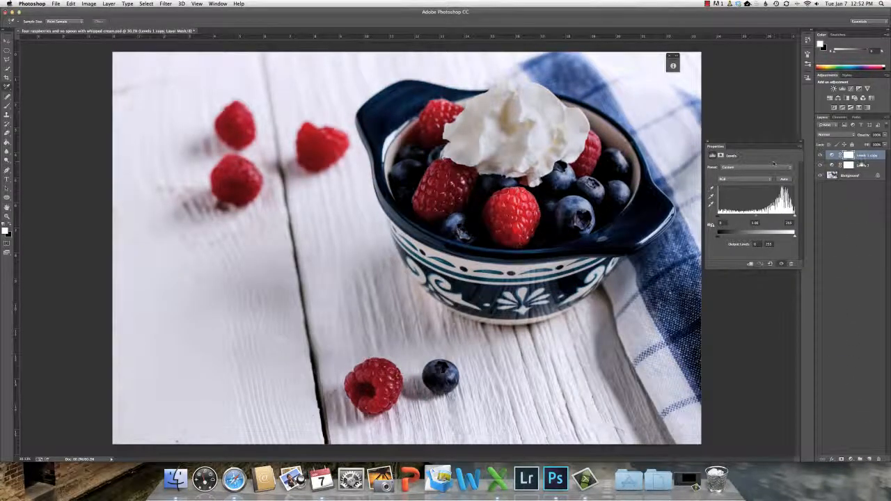
left_click_drag(867, 158, 881, 459)
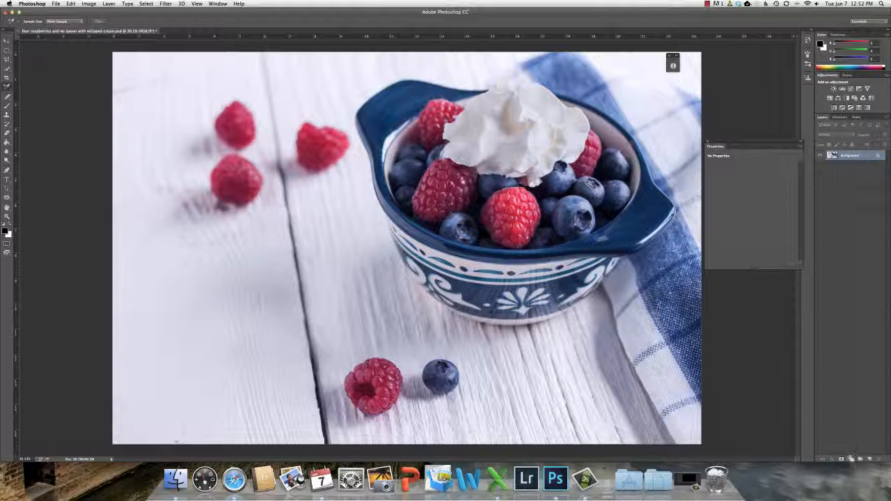
Step: Add a Curves adjustment layer and set its gray point on the white wood beside the bowl
left_click(851, 459)
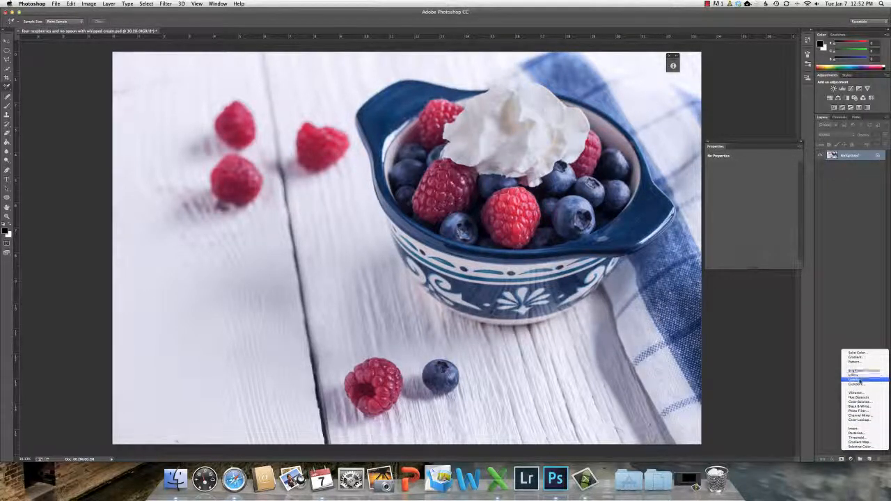
left_click(856, 380)
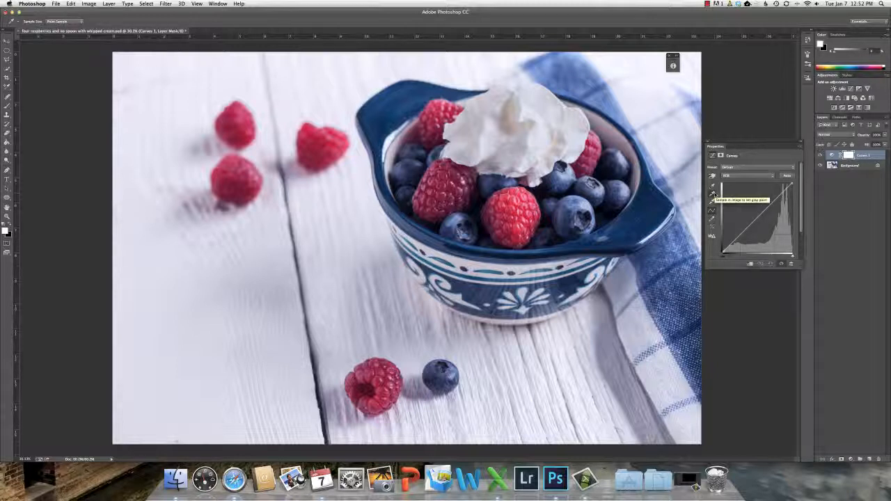
left_click(713, 195)
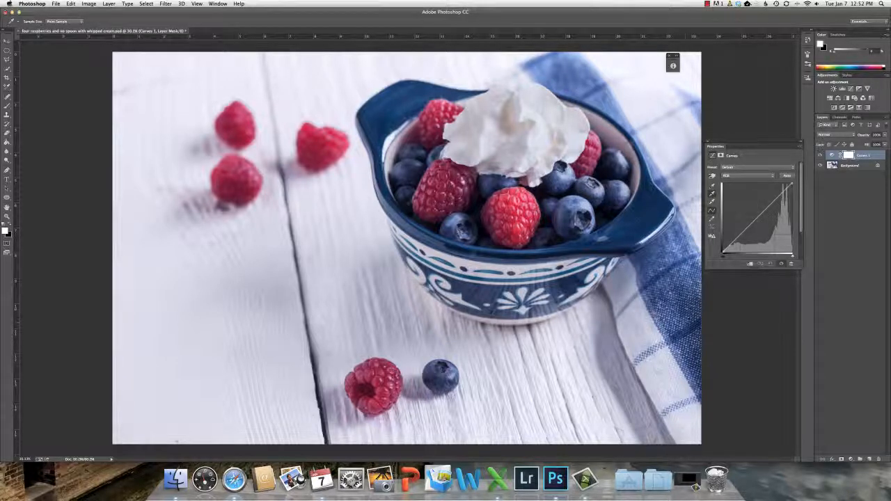
left_click(340, 259)
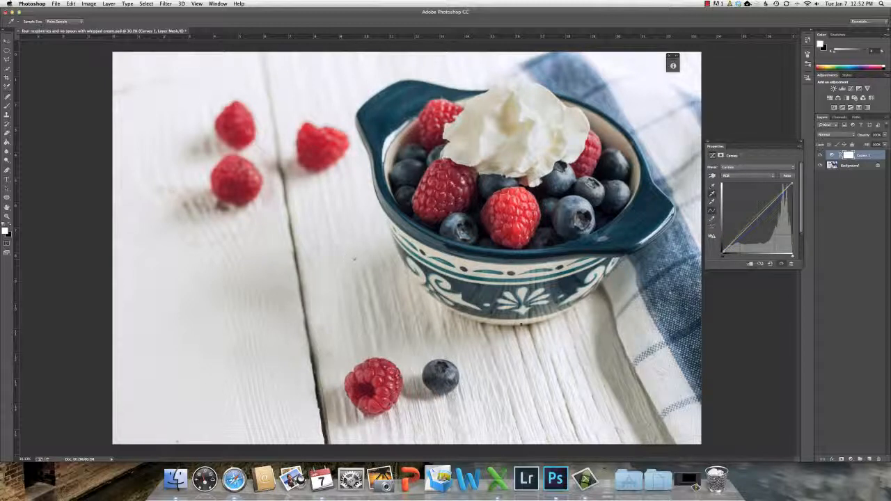
Step: Try the gray point on the wood below the bowl, the whipped cream, and the bright background above the towel
left_click(578, 359)
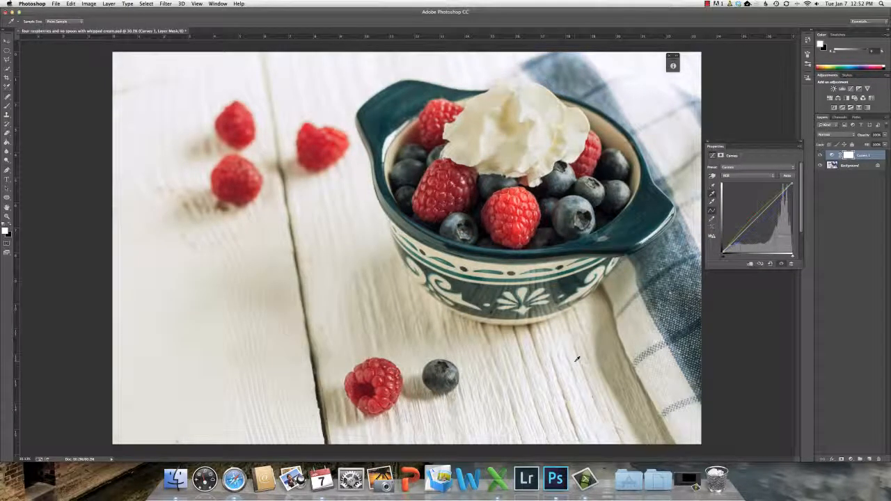
left_click(516, 144)
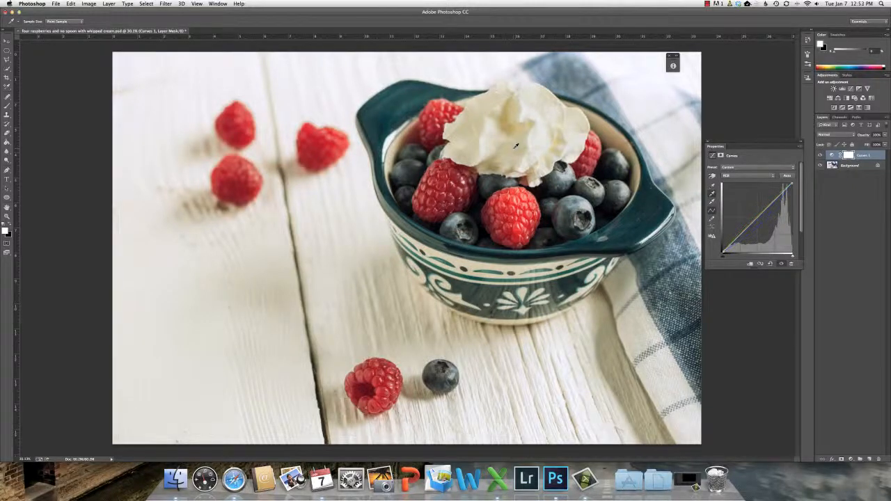
left_click(531, 110)
left_click(507, 82)
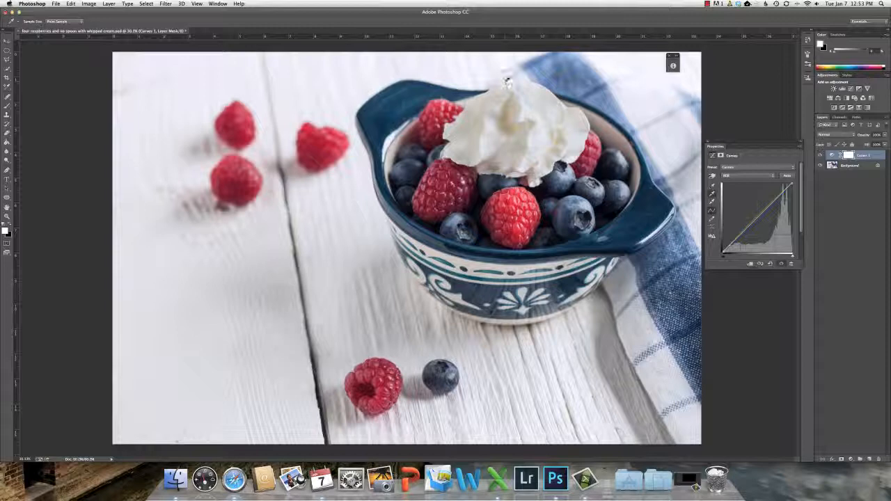
left_click(664, 87)
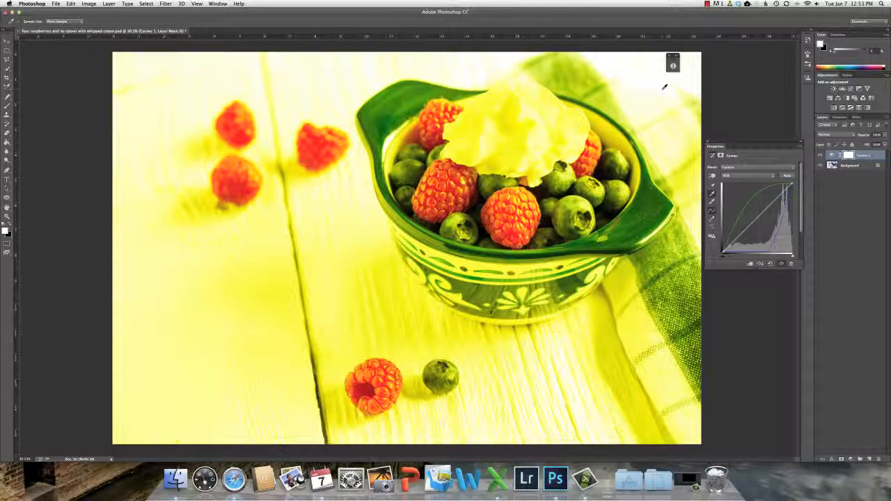
Step: Resample the gray point on several spots of the white wood around the bowl to neutralize the color cast
left_click(359, 181)
left_click(362, 207)
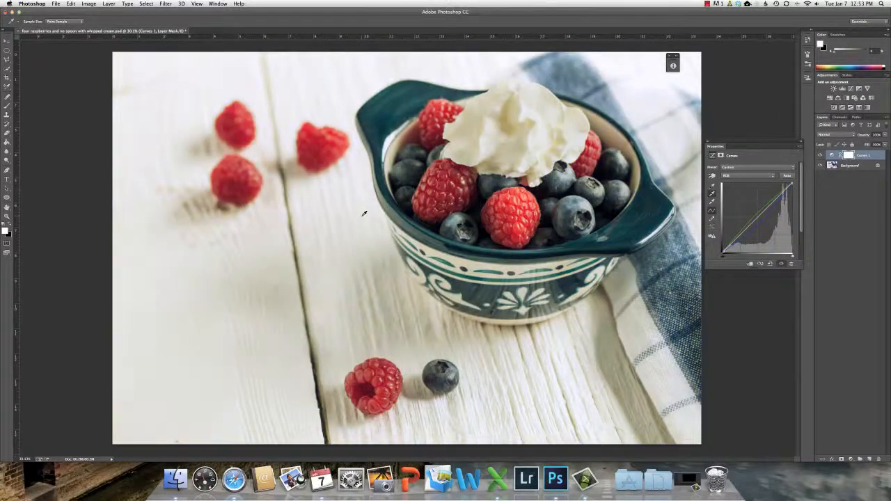
left_click(385, 262)
left_click(280, 290)
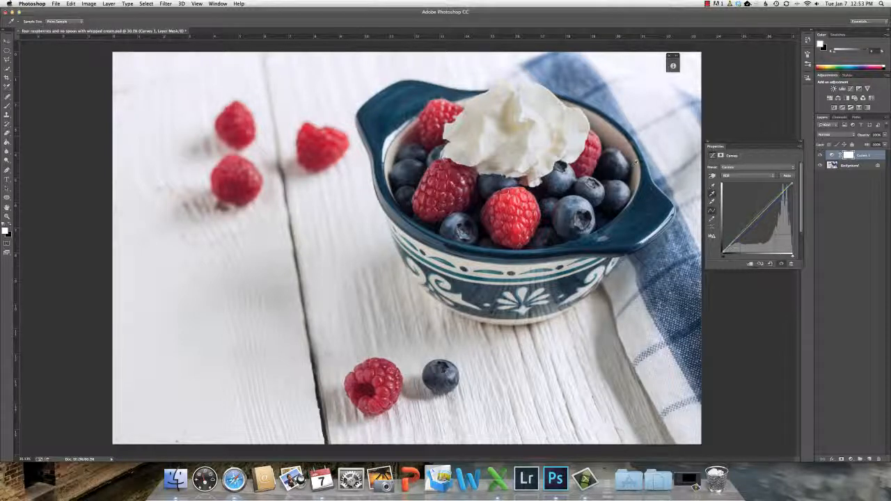
Step: Toggle the Curves layer's visibility to compare the photo before and after the color correction
left_click(820, 156)
left_click(820, 156)
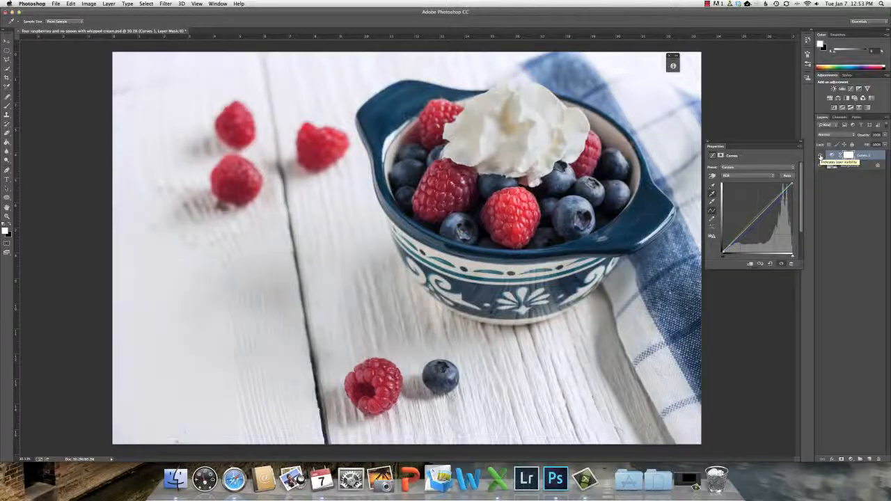
left_click(821, 156)
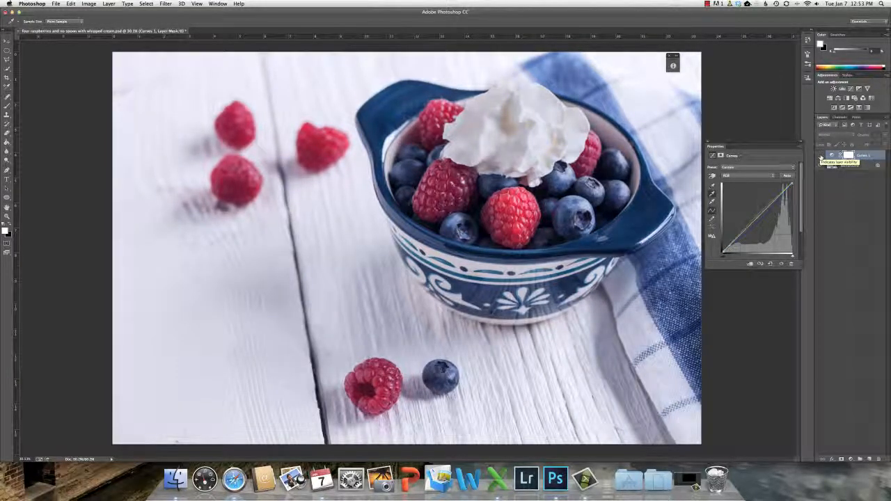
left_click(820, 156)
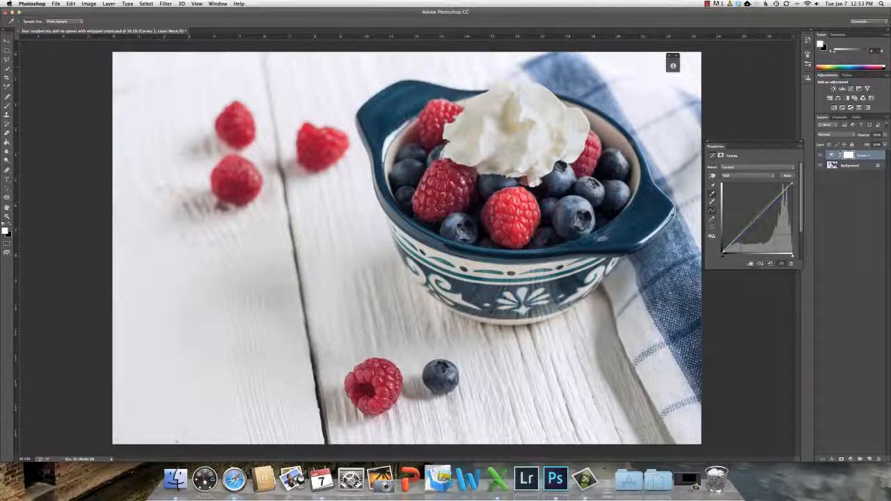
Step: Place color samplers on the white wood beside the bowl, on the whipped cream, and on the shaded wood near the towel
right_click(8, 86)
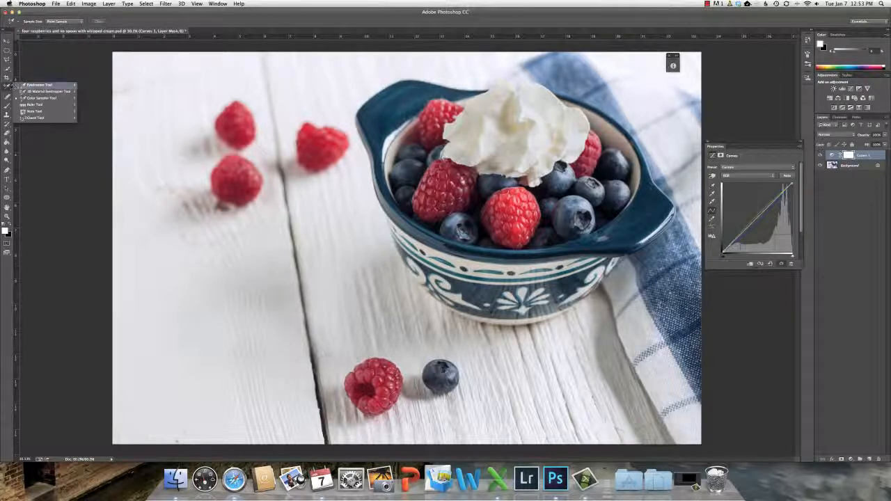
left_click(53, 99)
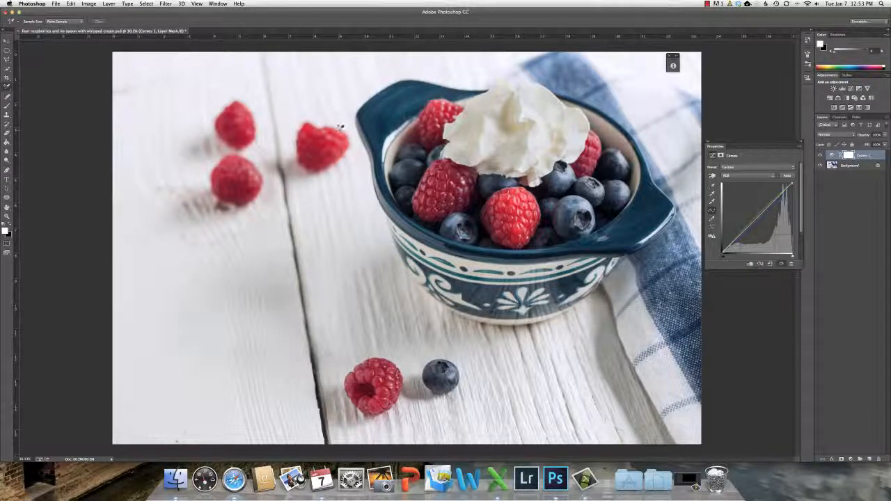
left_click(359, 228)
left_click(359, 227)
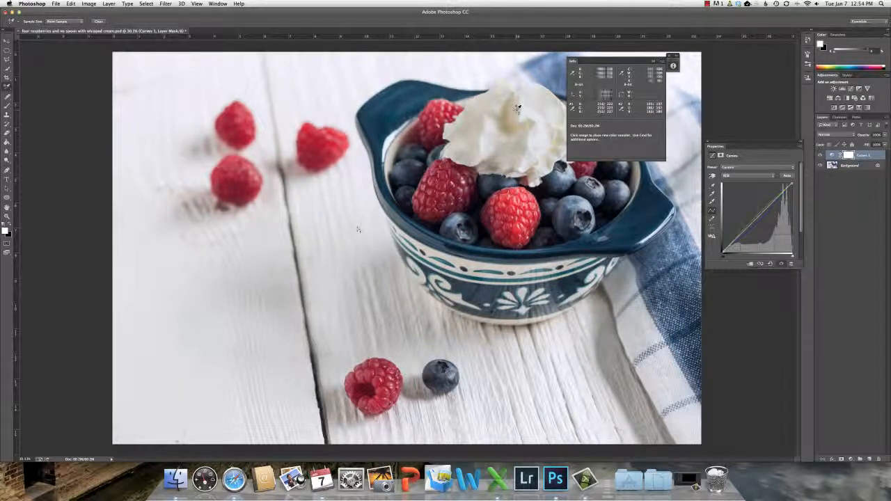
left_click(517, 112)
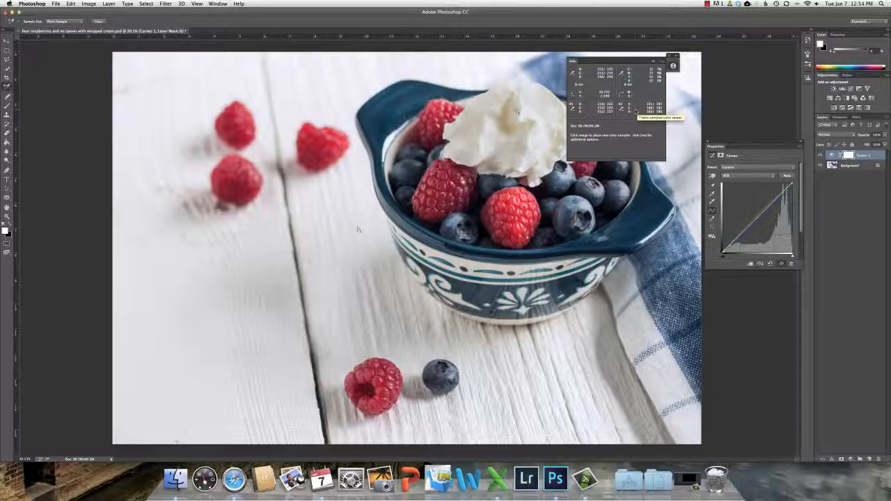
left_click(759, 175)
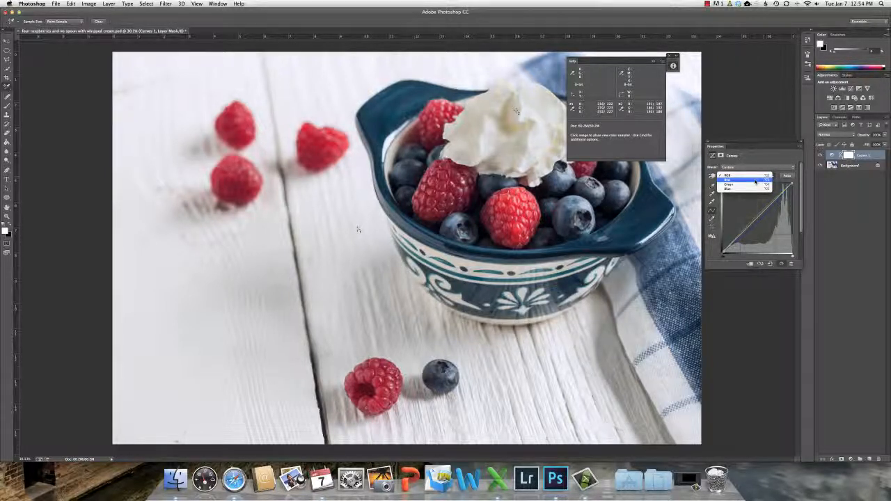
left_click(784, 176)
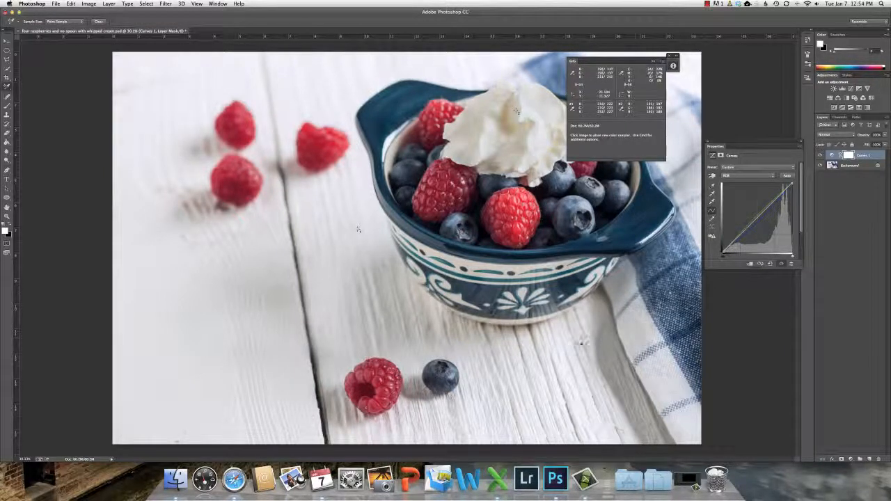
left_click(596, 341)
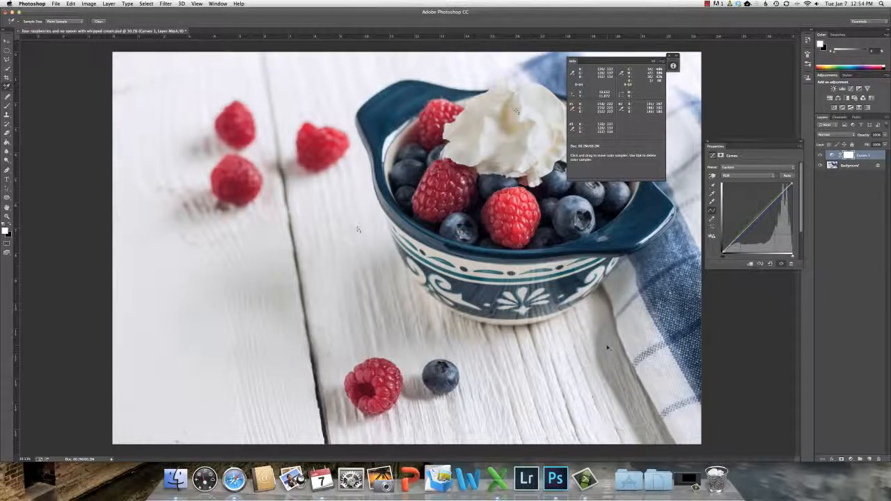
Step: Switch to the Curves gray point sampler and collapse the Info readings
left_click(712, 193)
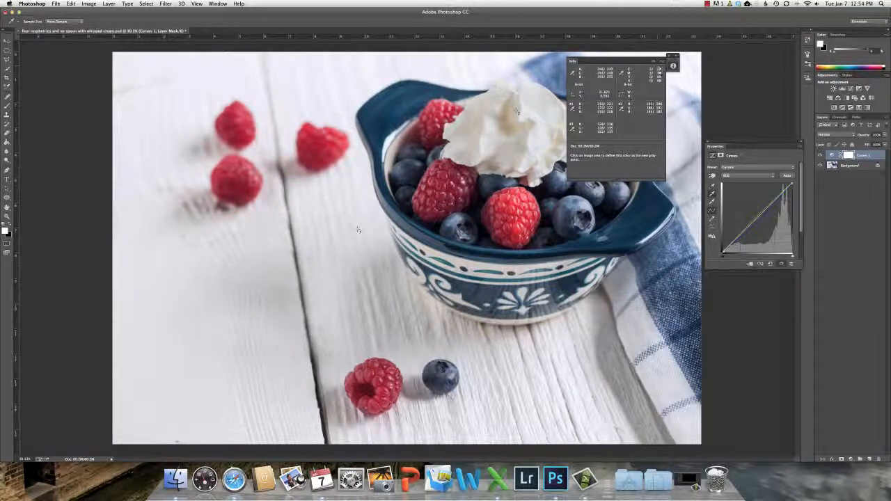
left_click(655, 60)
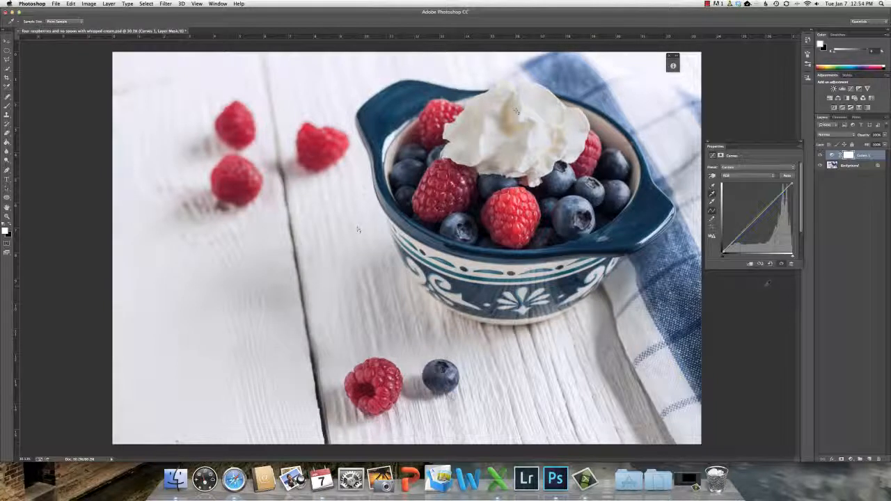
Step: Add a Color Balance adjustment layer above the Curves layer and warm the midtones toward red and yellow
left_click(853, 459)
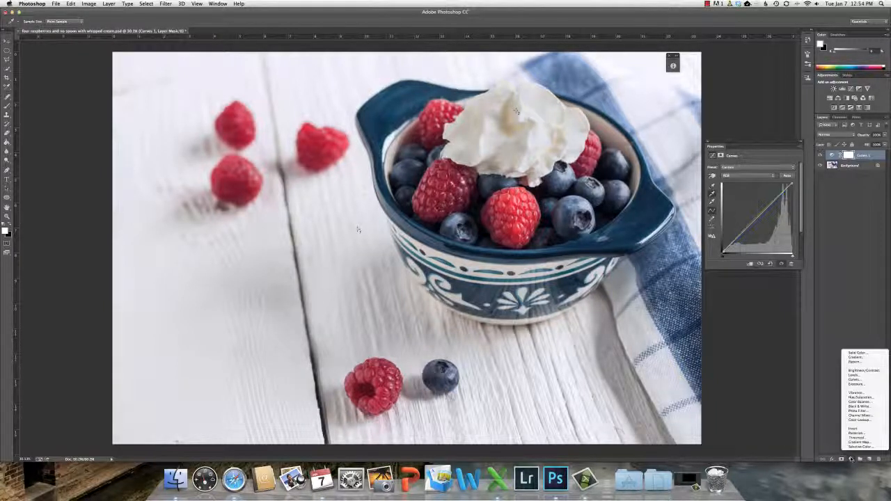
left_click(859, 403)
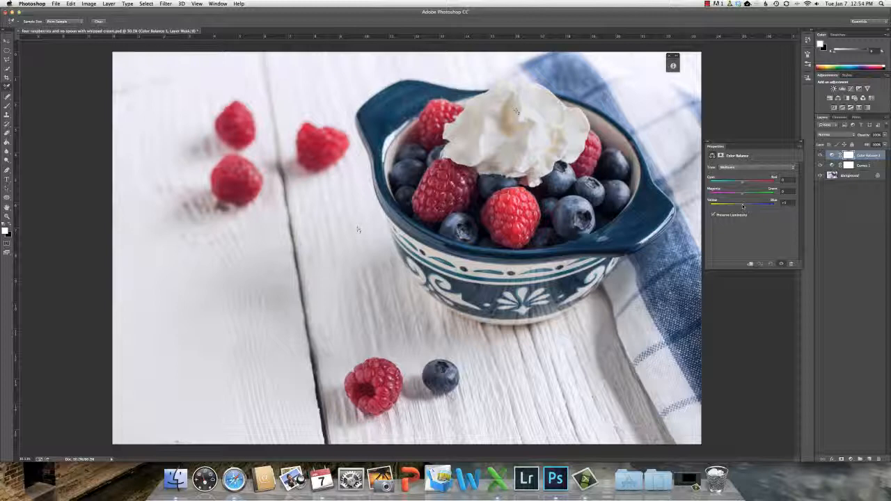
mouse_move(743, 206)
left_mouse_down()
mouse_move(729, 207)
mouse_move(746, 205)
mouse_move(738, 206)
mouse_move(751, 196)
mouse_move(740, 195)
mouse_move(745, 184)
mouse_move(757, 185)
mouse_move(734, 207)
left_mouse_up()
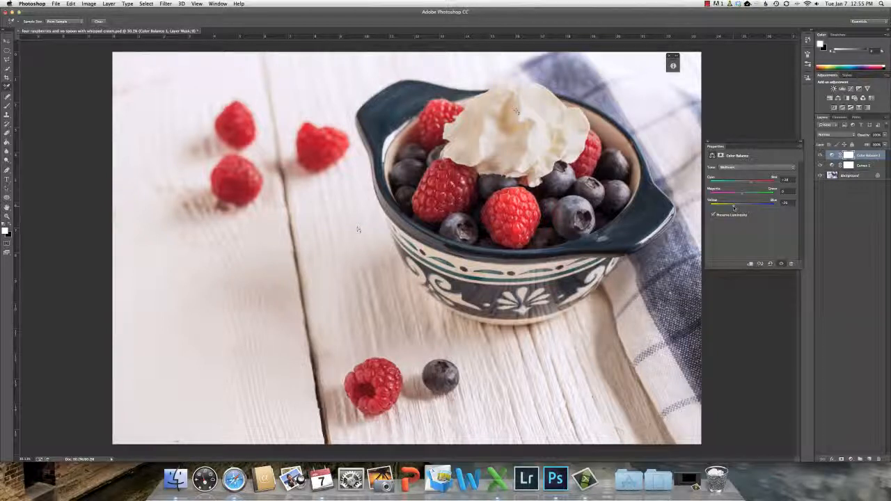
Step: Reset the Color Balance yellow-blue and cyan-red values to 0, nudge yellow-blue slightly, and close the adjustment's properties
left_click(785, 204)
type("0")
double_click(787, 181)
type("0")
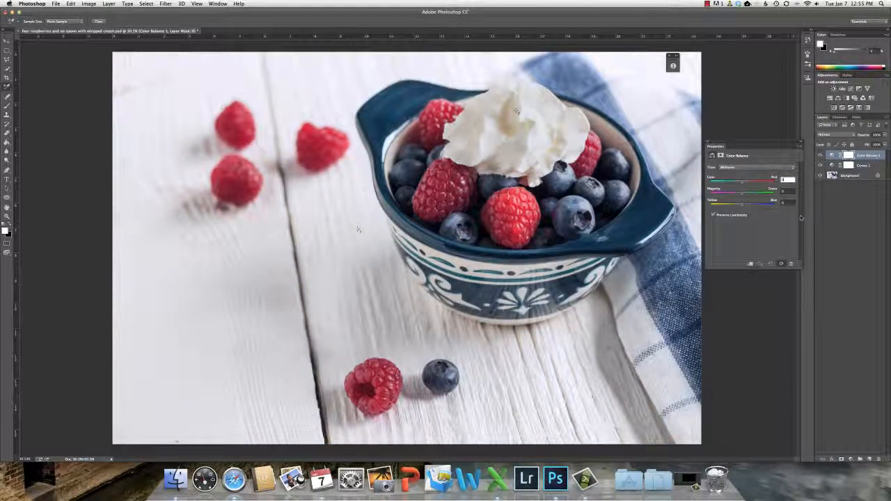
left_click_drag(742, 207, 741, 208)
left_click(706, 145)
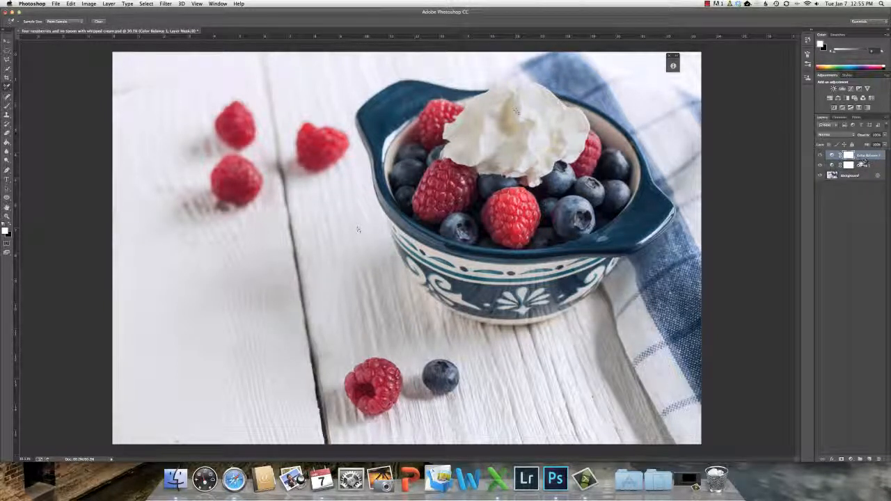